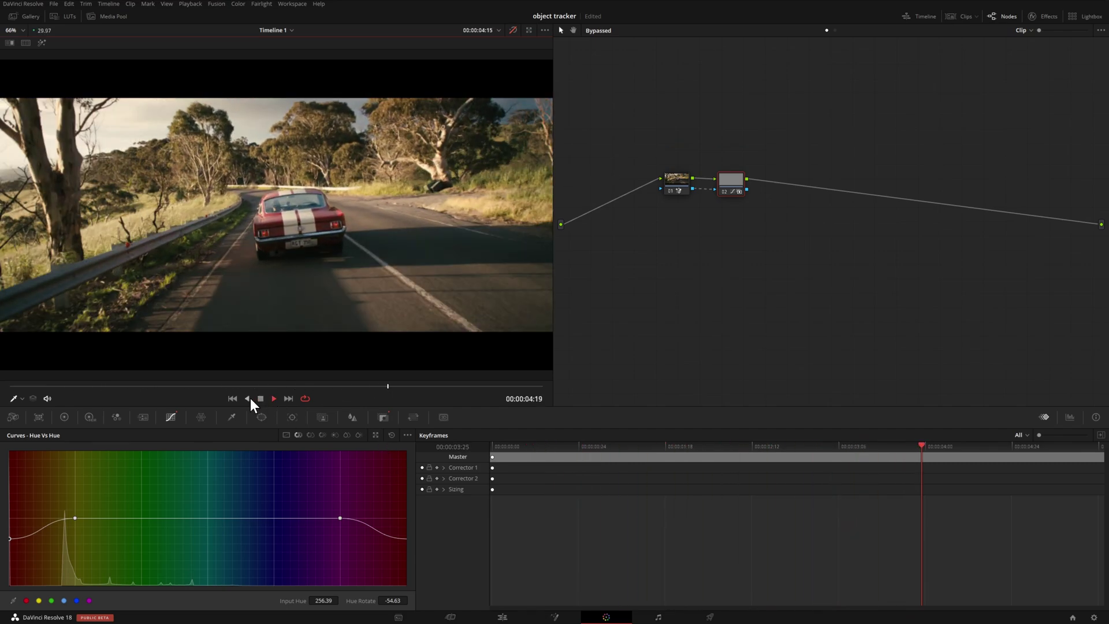
- Preview the clip with its grade bypassed and enabled, stopping playback after each pass
left_click(260, 398)
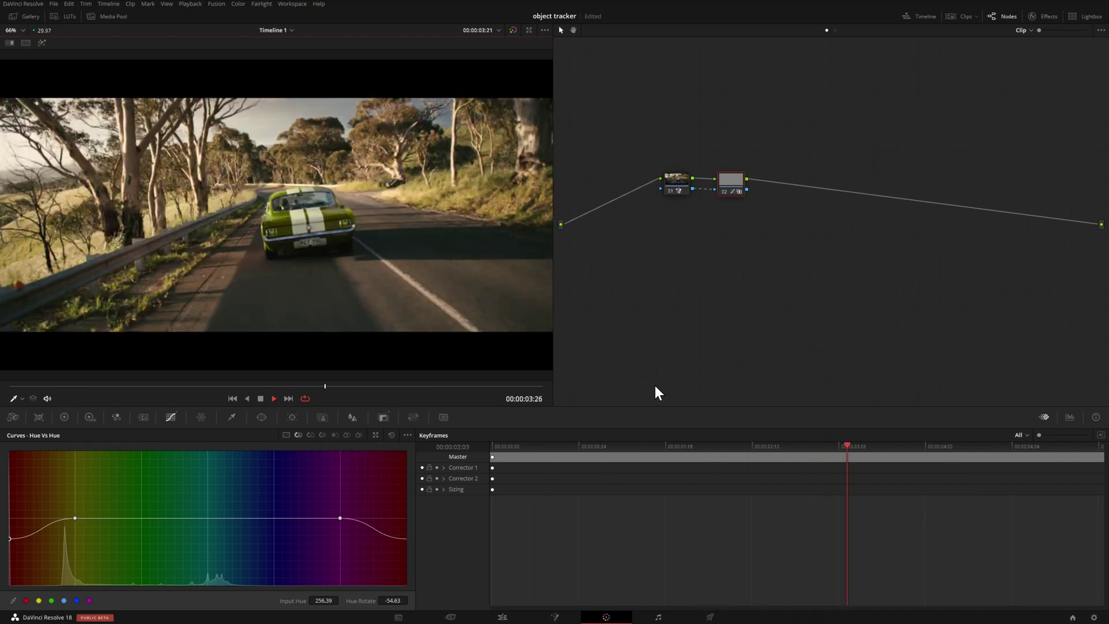
left_click(261, 399)
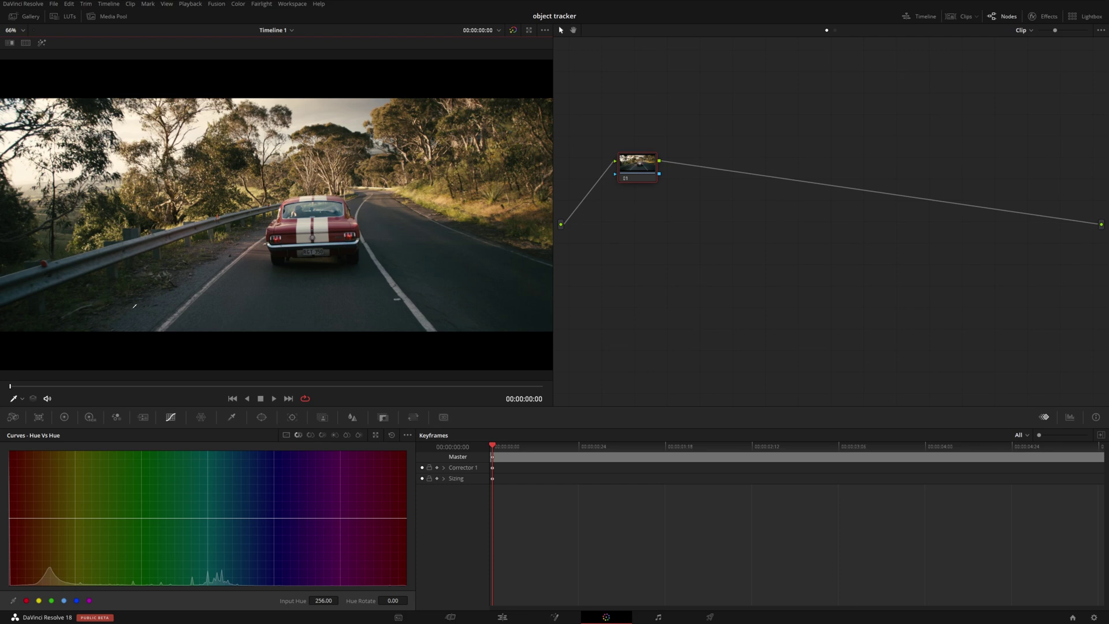
- At 00:00:00:22, mask the car with an object-mode Magic Mask stroke around its trunk and show the mask overlay
left_click_drag(12, 388, 85, 375)
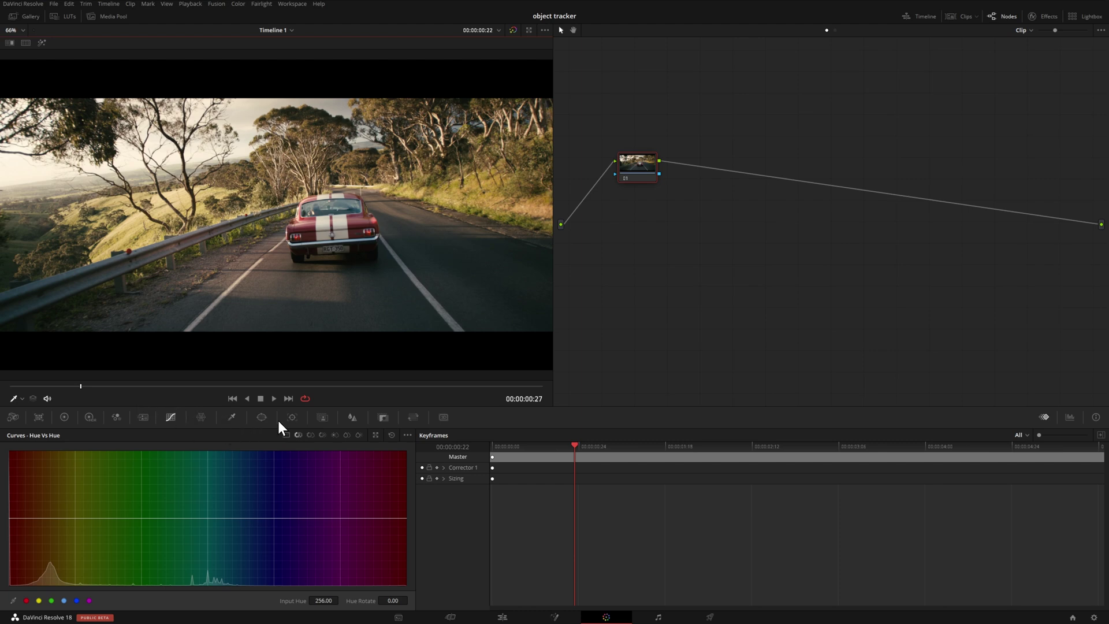
left_click(321, 417)
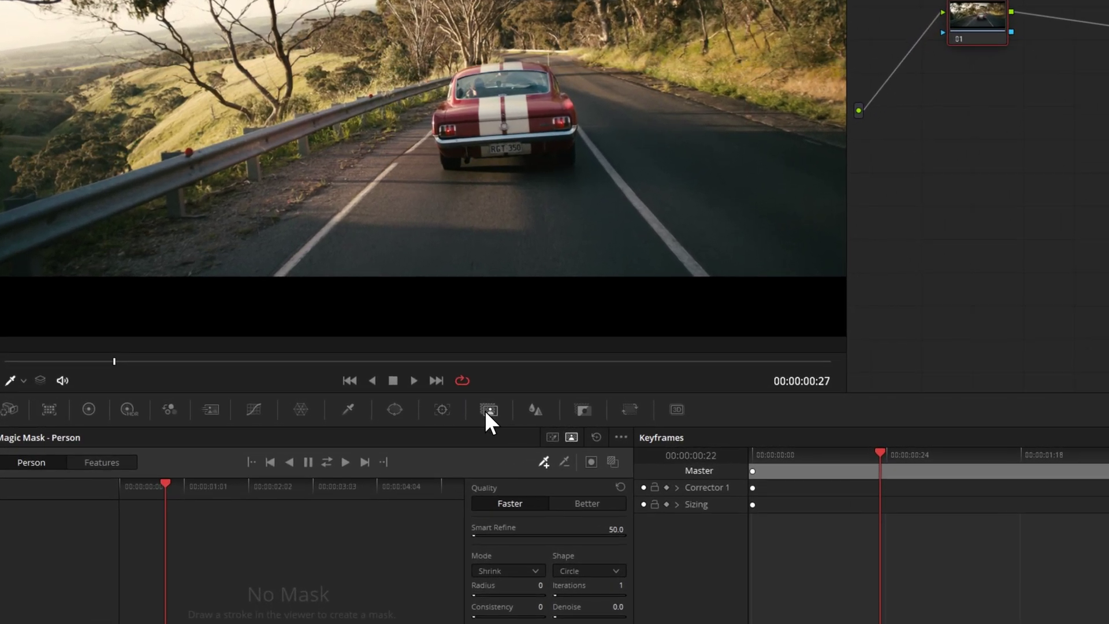
left_click(571, 437)
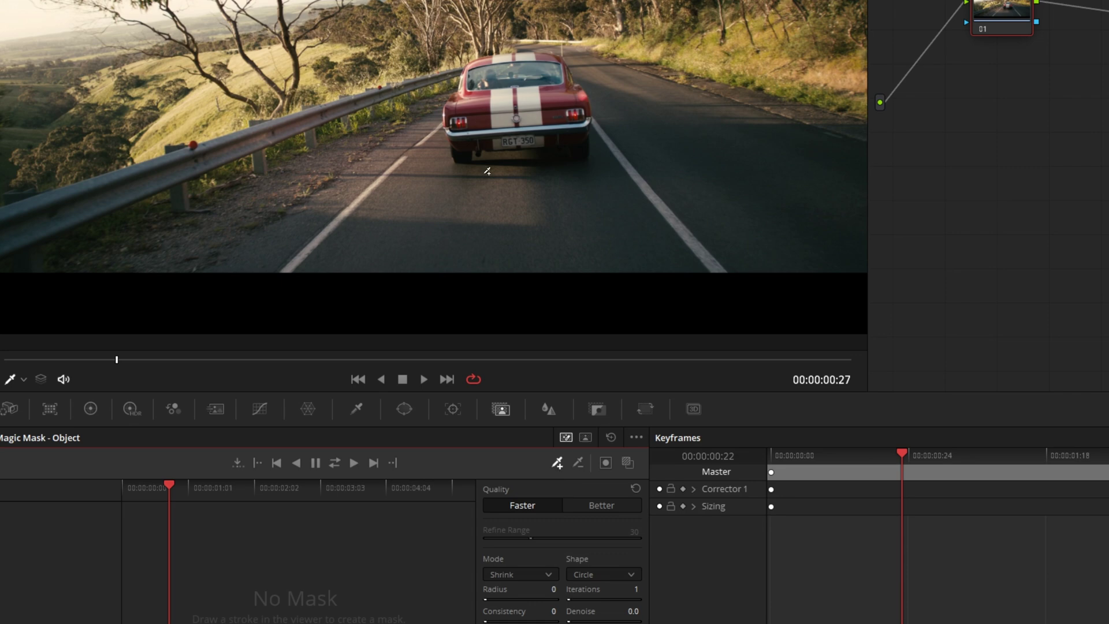
mouse_move(469, 106)
left_mouse_down()
mouse_move(541, 100)
mouse_move(553, 110)
mouse_move(545, 123)
mouse_move(482, 129)
left_mouse_up()
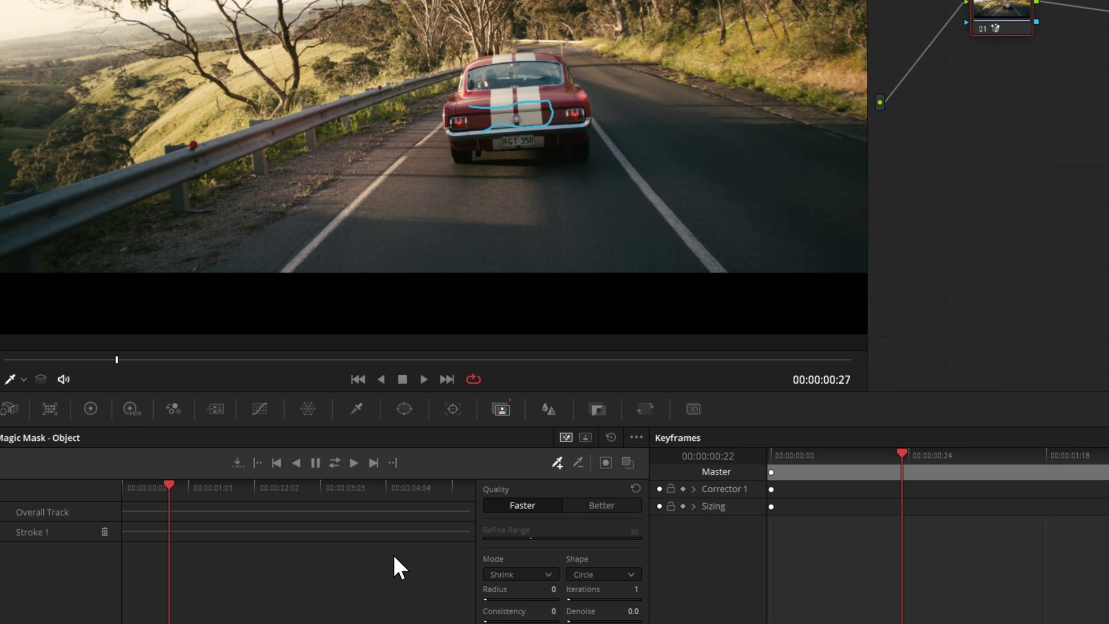
left_click(628, 463)
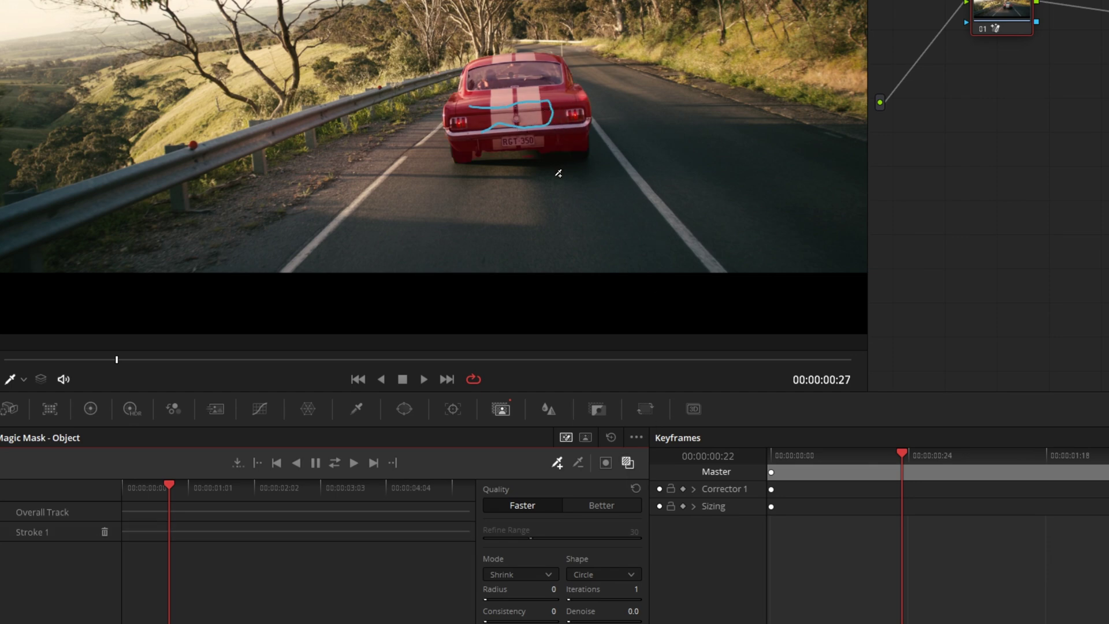
- Exclude the road beneath the car with a subtract stroke and track the mask forward and backward through the clip
scroll(546, 234, "up", 3)
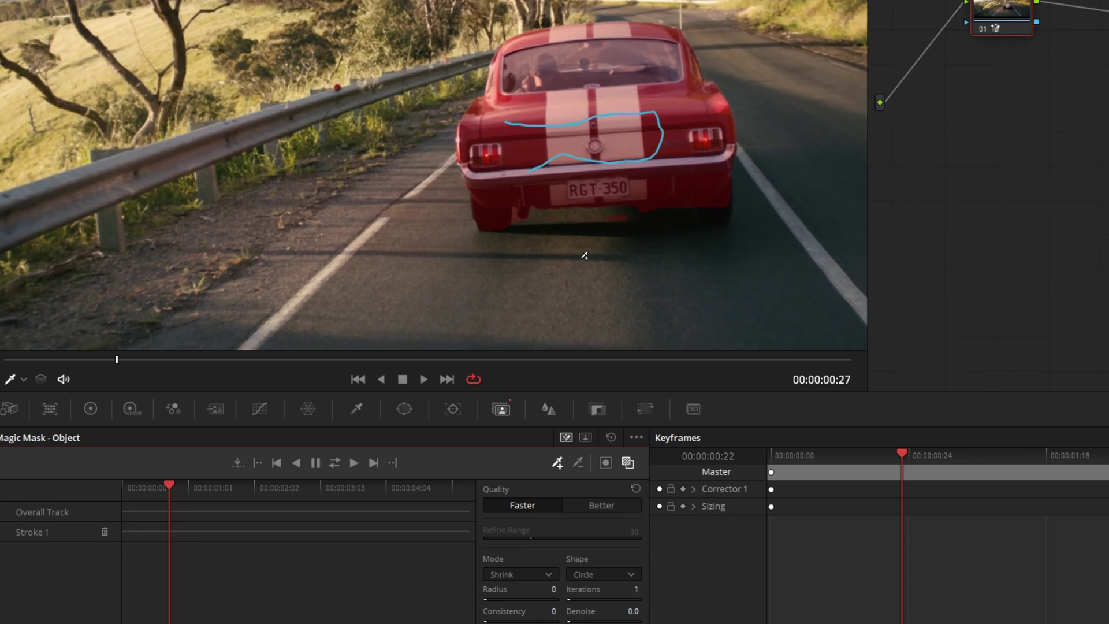
scroll(584, 252, "up", 3)
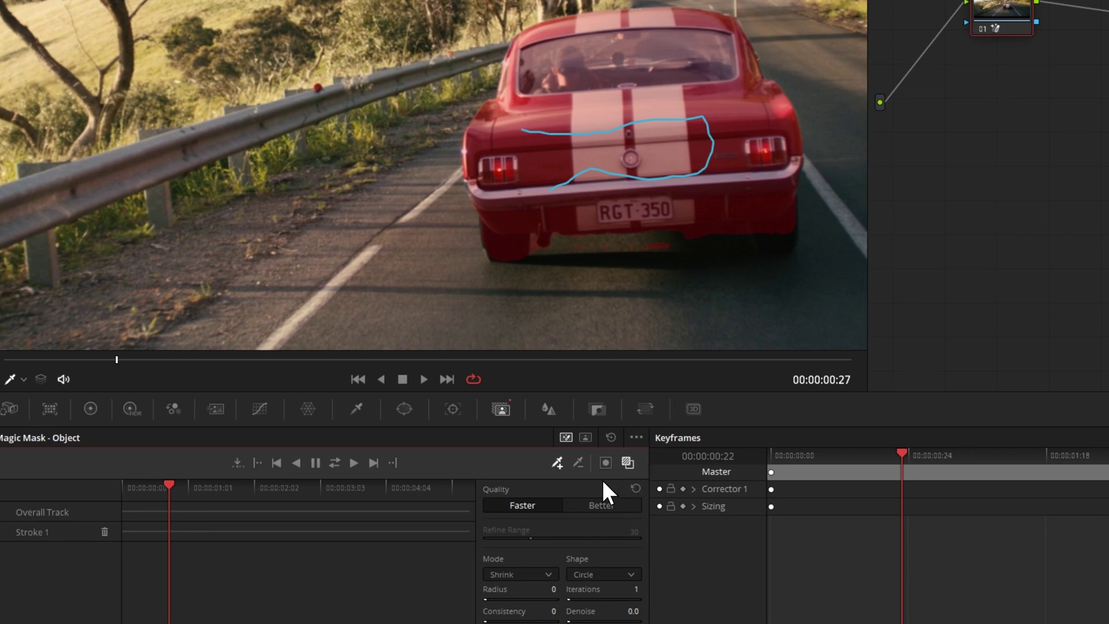
left_click_drag(667, 247, 579, 243)
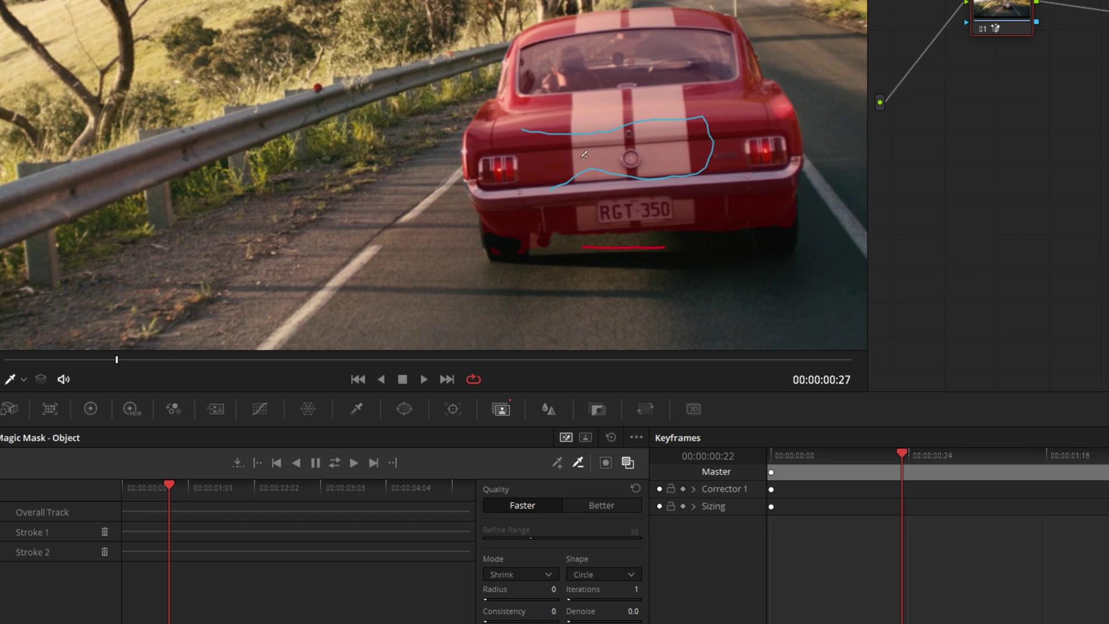
scroll(545, 159, "down", 3)
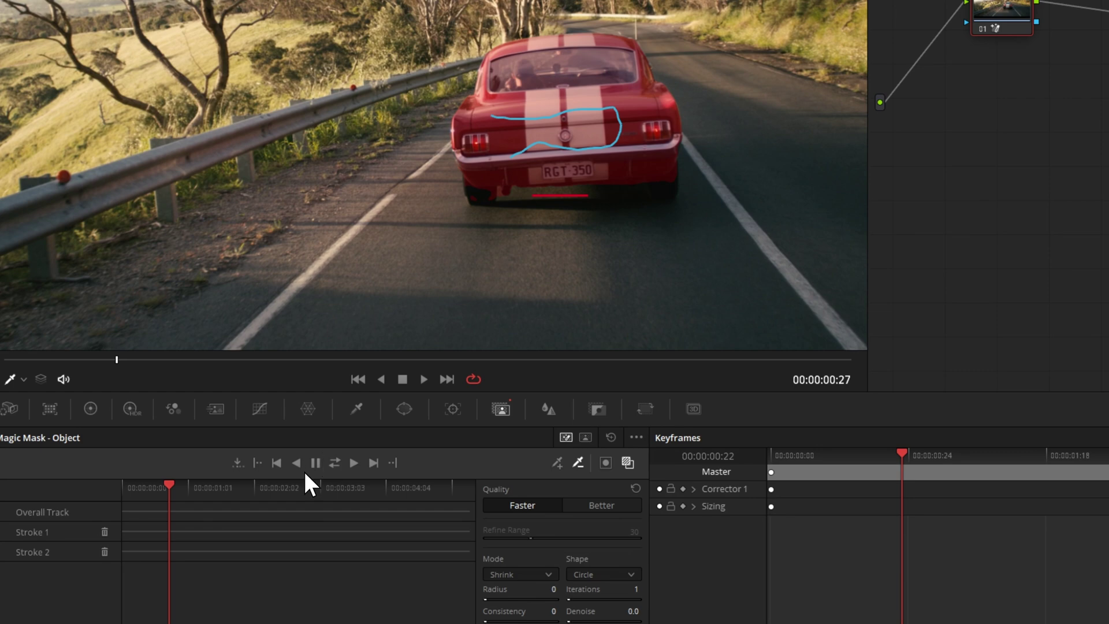
left_click(333, 463)
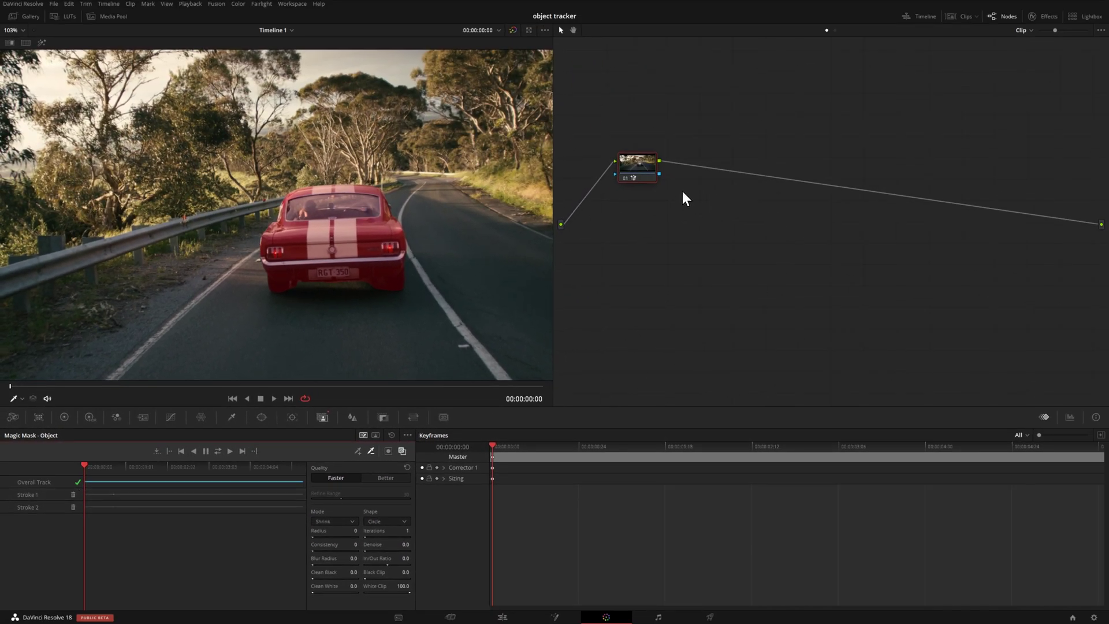
- Add a serial node after node 01 and connect node 01's key output to the new node's key input
right_click(643, 162)
mouse_move(697, 206)
left_click(738, 203)
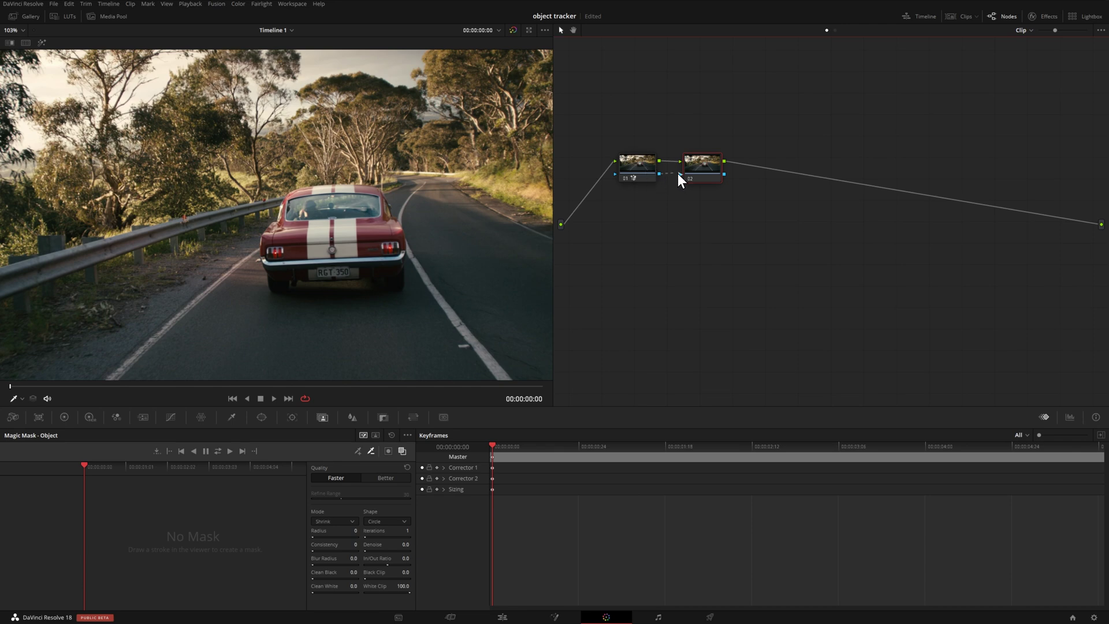
left_click_drag(680, 175, 688, 178)
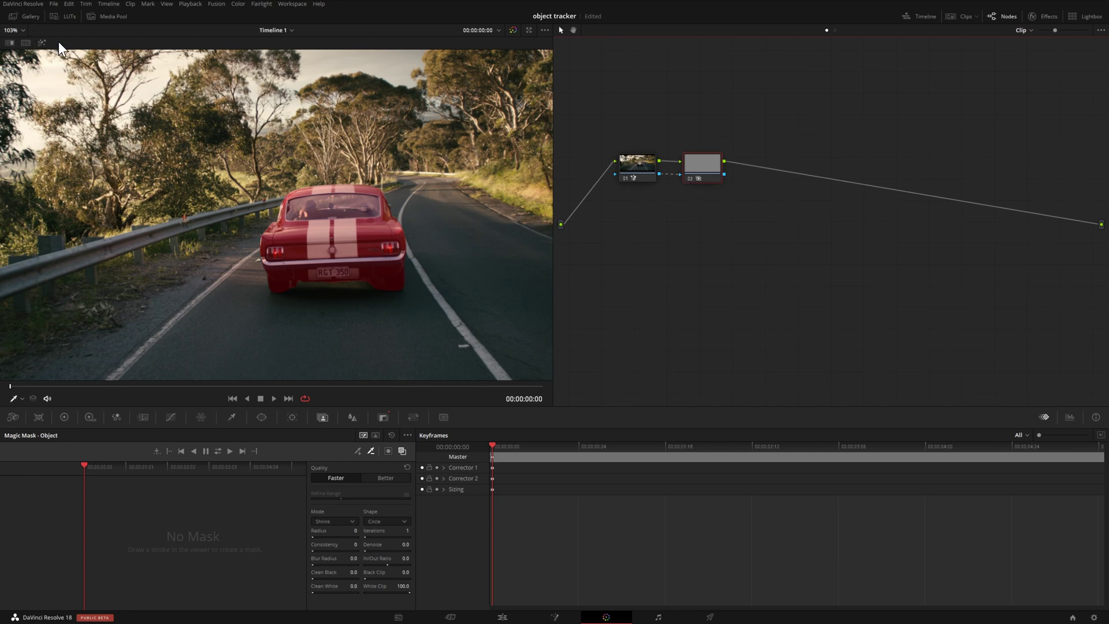
- Examine the isolated car across the clip in highlight mode with the mask overlay hidden
left_click(41, 44)
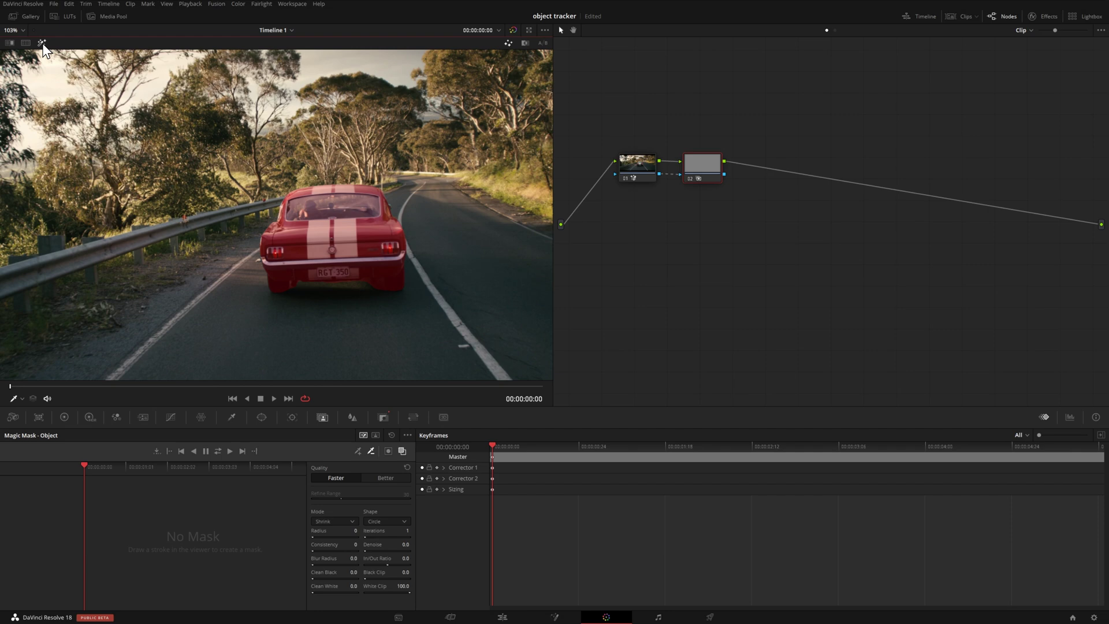
left_click(403, 451)
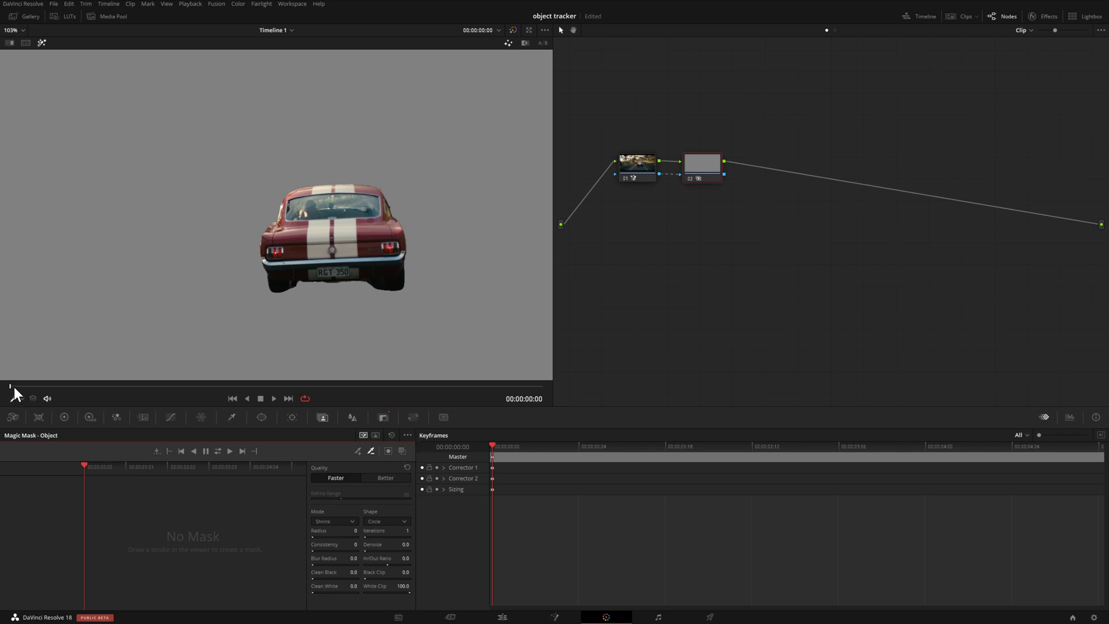
left_click_drag(14, 387, 309, 380)
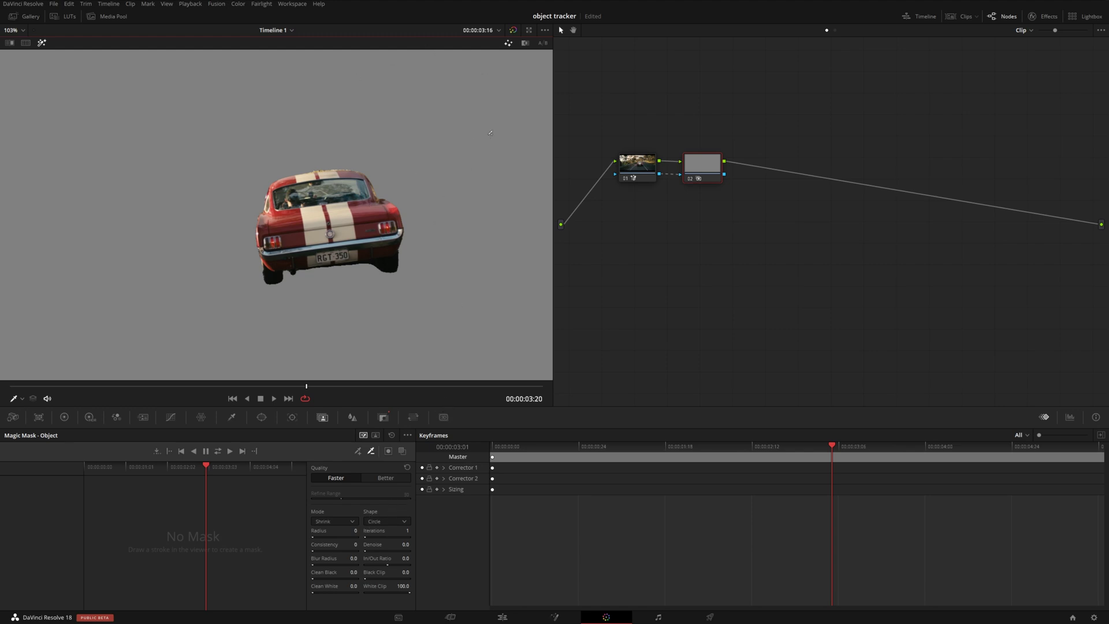
left_click(509, 44)
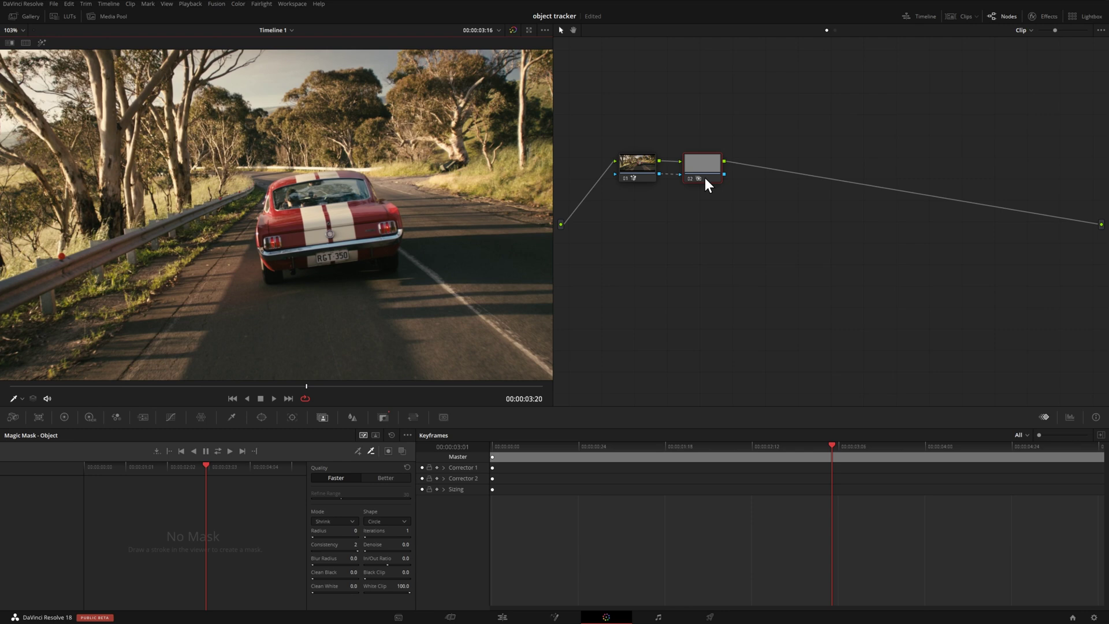
- Turn the red car green on node 02 by lowering the red range of the Hue Vs Hue curve to a rotation of -69.58
left_click(171, 418)
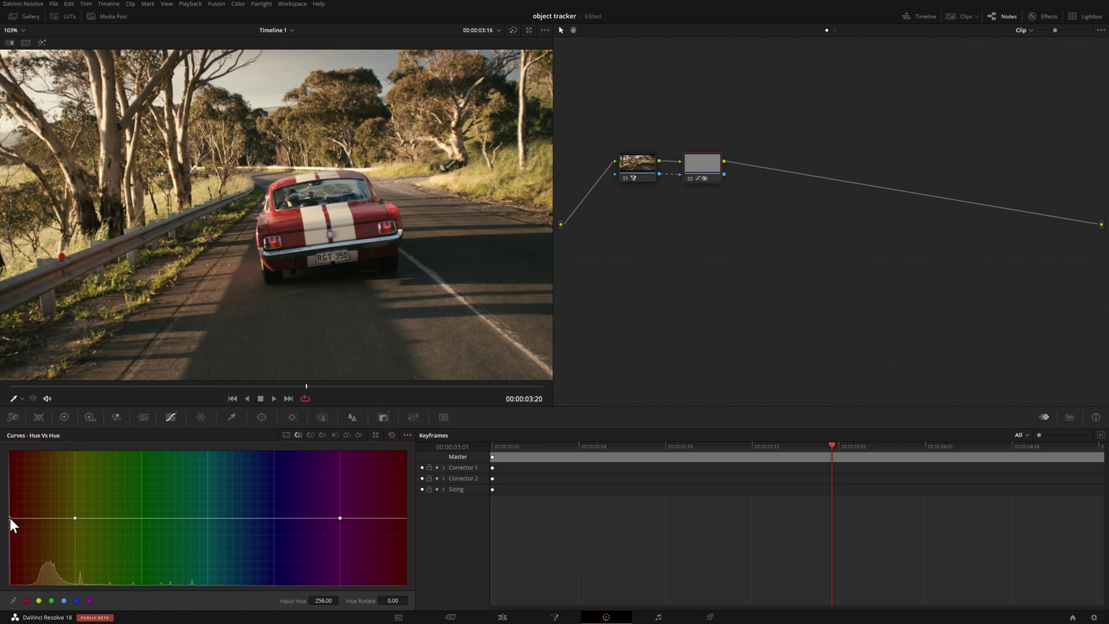
left_click_drag(10, 517, 2, 544)
left_click_drag(64, 386, 278, 385)
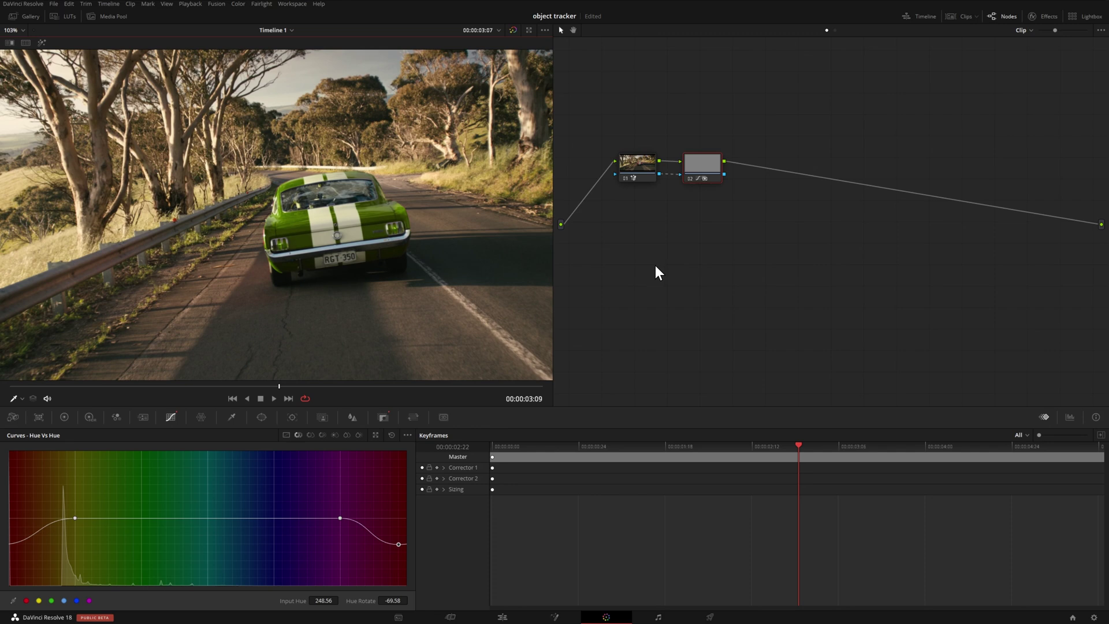
- Compare the recoloured car with the ungraded image by toggling the grade bypass, and open the Window palette
left_click(513, 30)
left_click(513, 31)
left_click(513, 31)
left_click(513, 31)
left_click(263, 420)
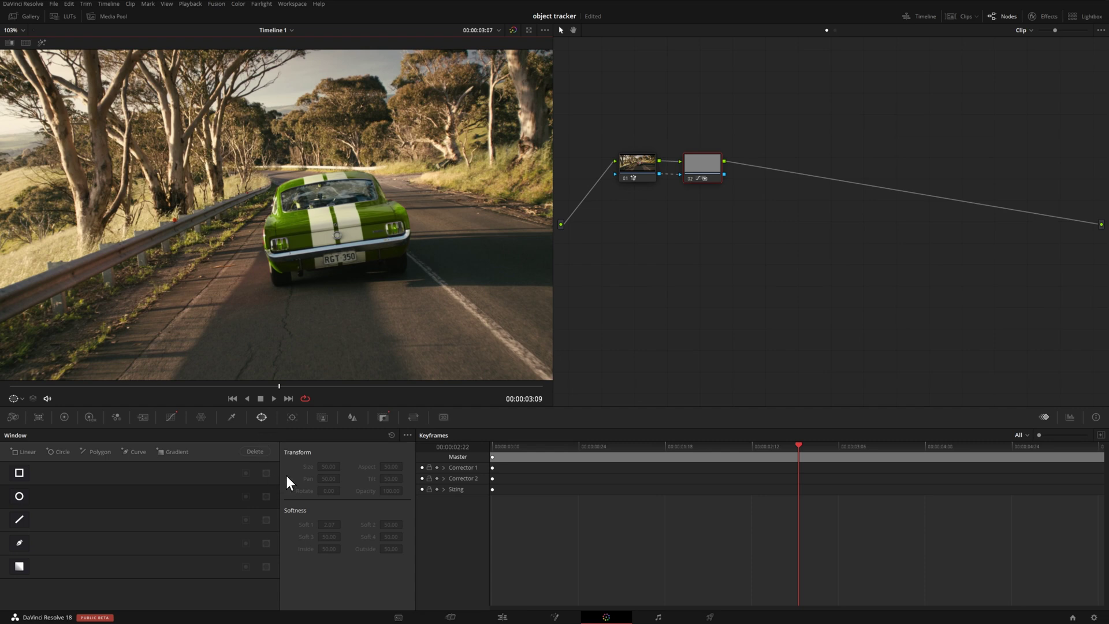
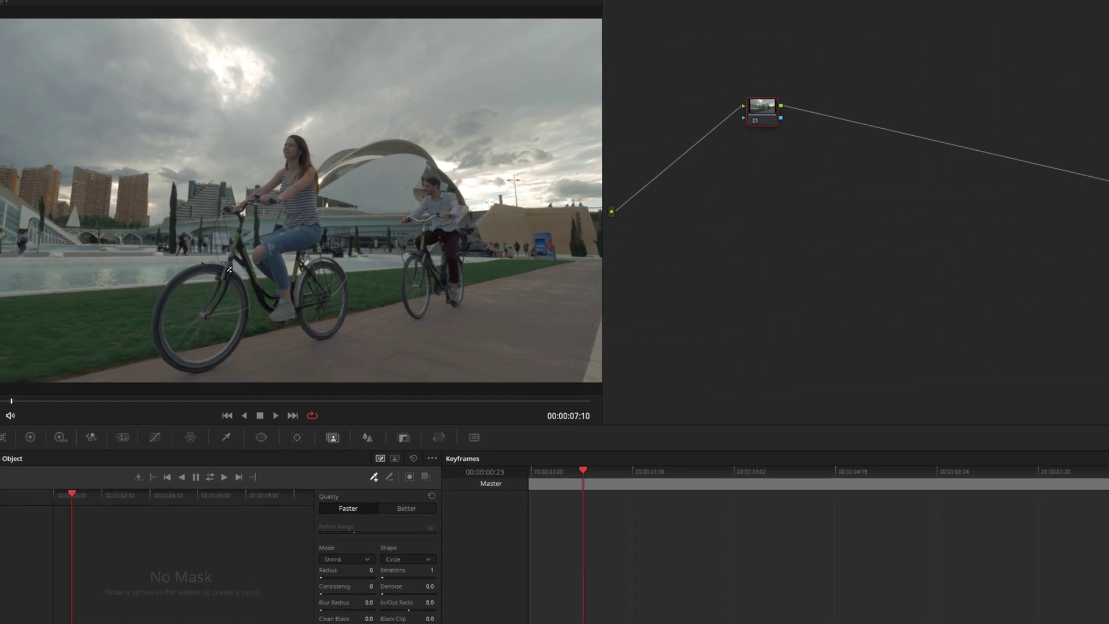
- Mask the front bicycle with Magic Mask strokes over its wheels and frame and track the mask at Better quality
left_click_drag(223, 265, 183, 269)
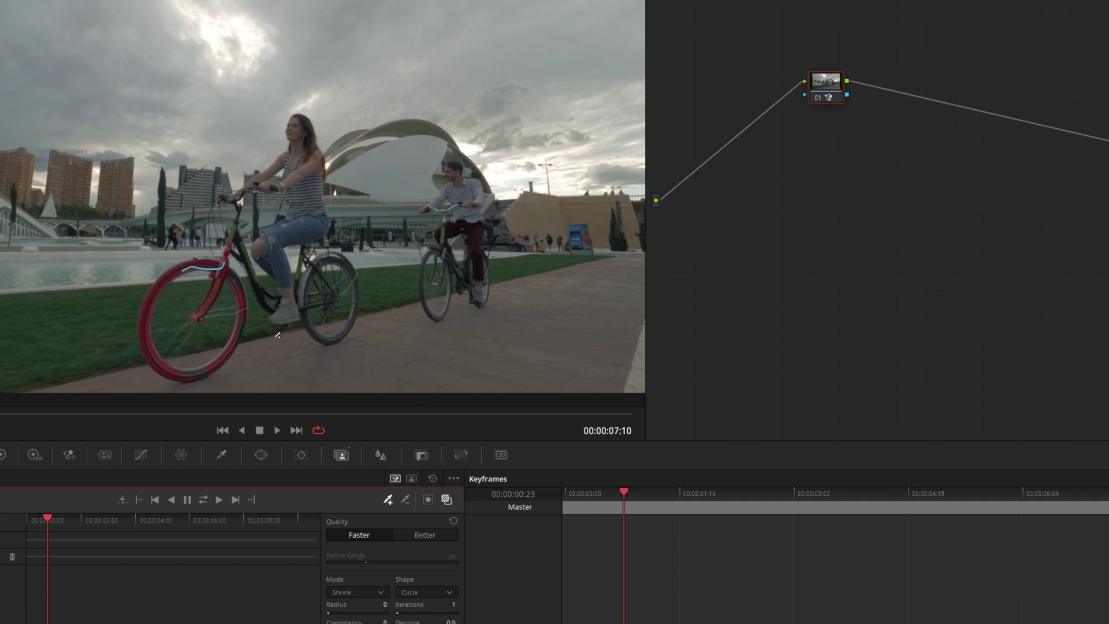
left_click_drag(188, 375, 207, 370)
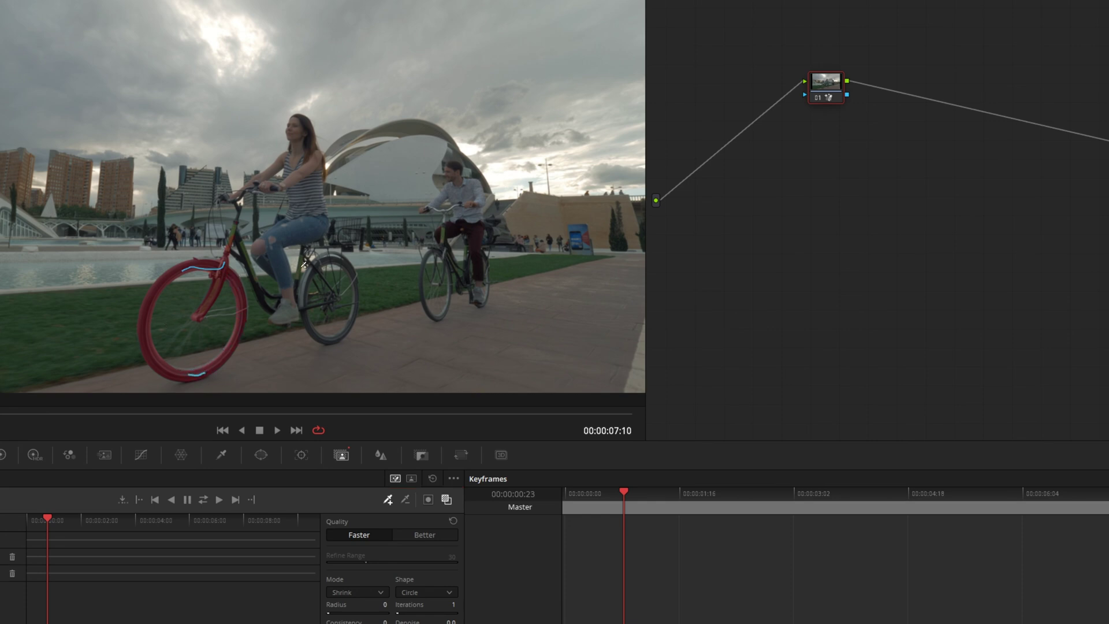
left_click_drag(239, 234, 271, 310)
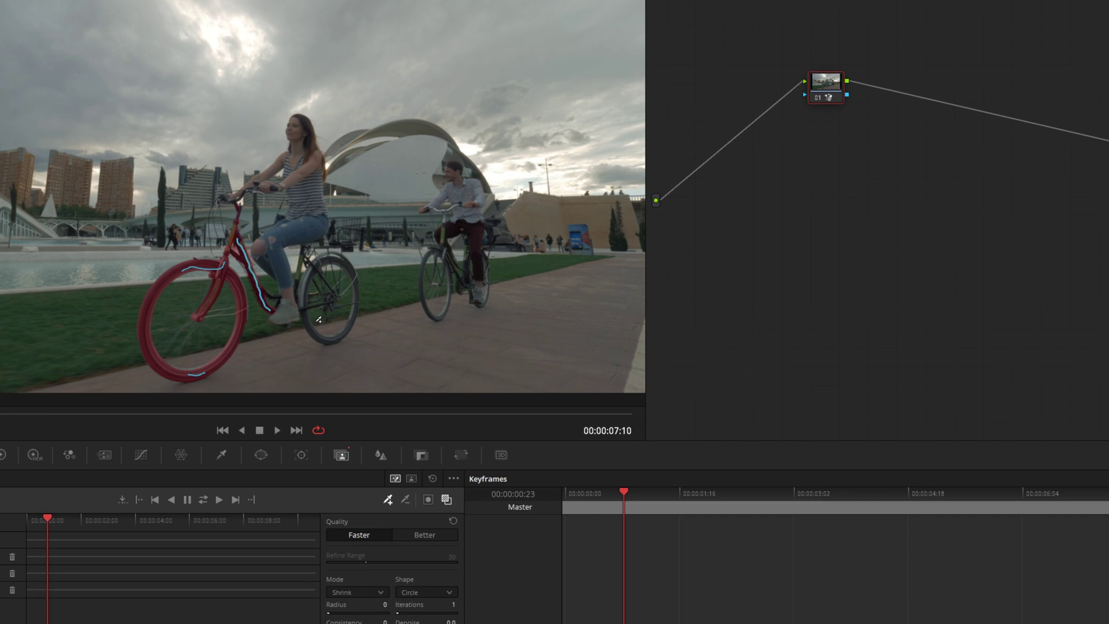
left_click(276, 295)
key("ctrl+t")
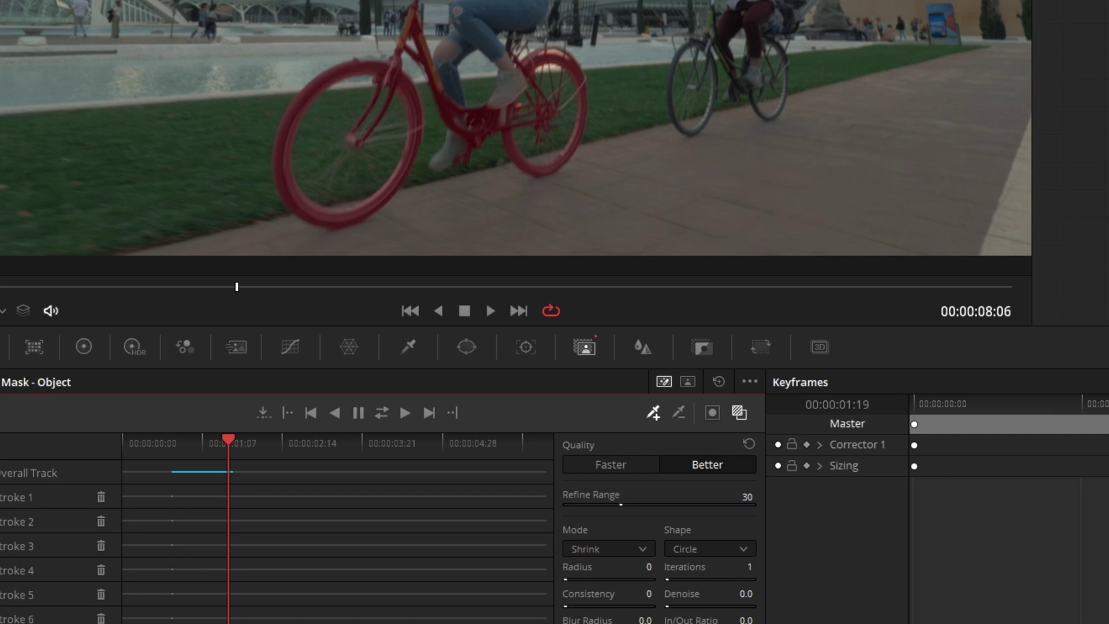
left_click(261, 412)
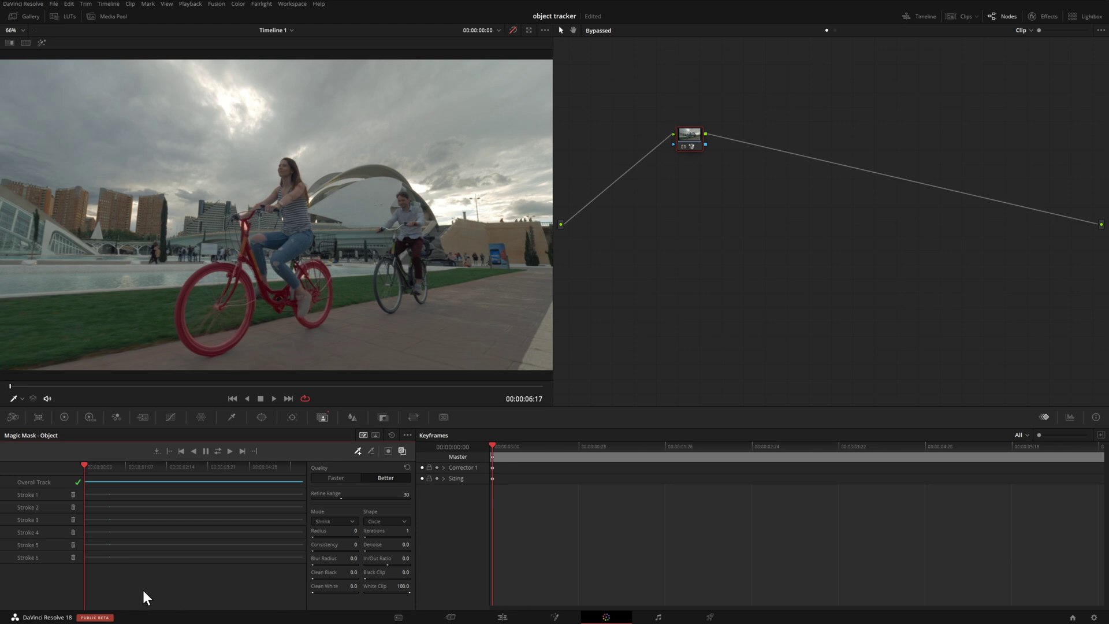
- Remove the front rider's shoe and lower leg from the bicycle mask with subtract strokes at 00:00:02:12 and an earlier frame
left_click_drag(115, 468, 164, 476)
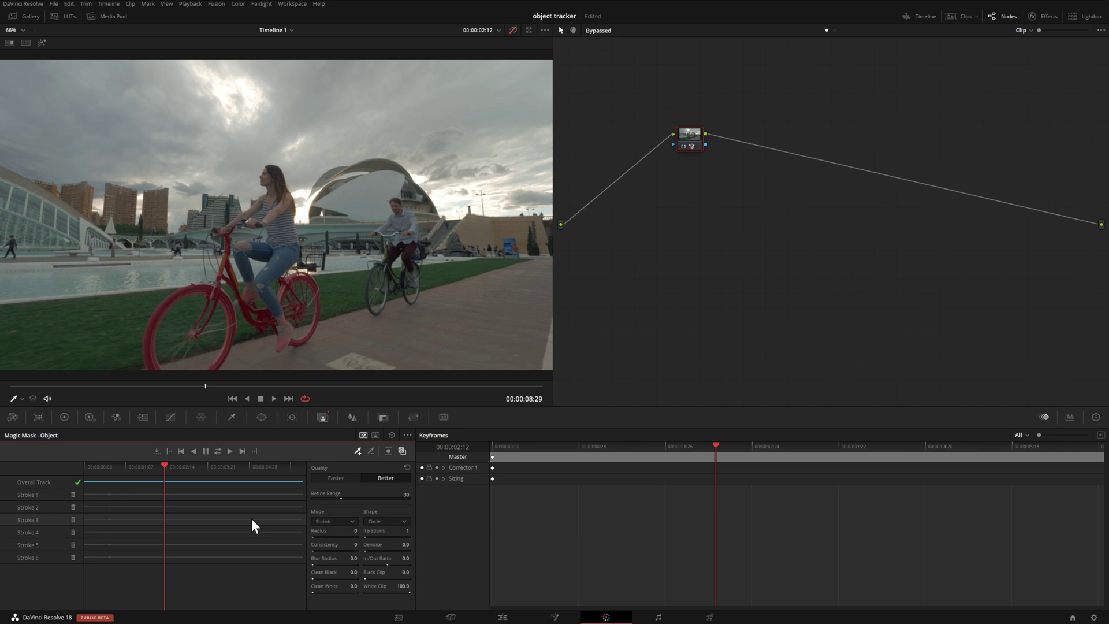
left_click(283, 344)
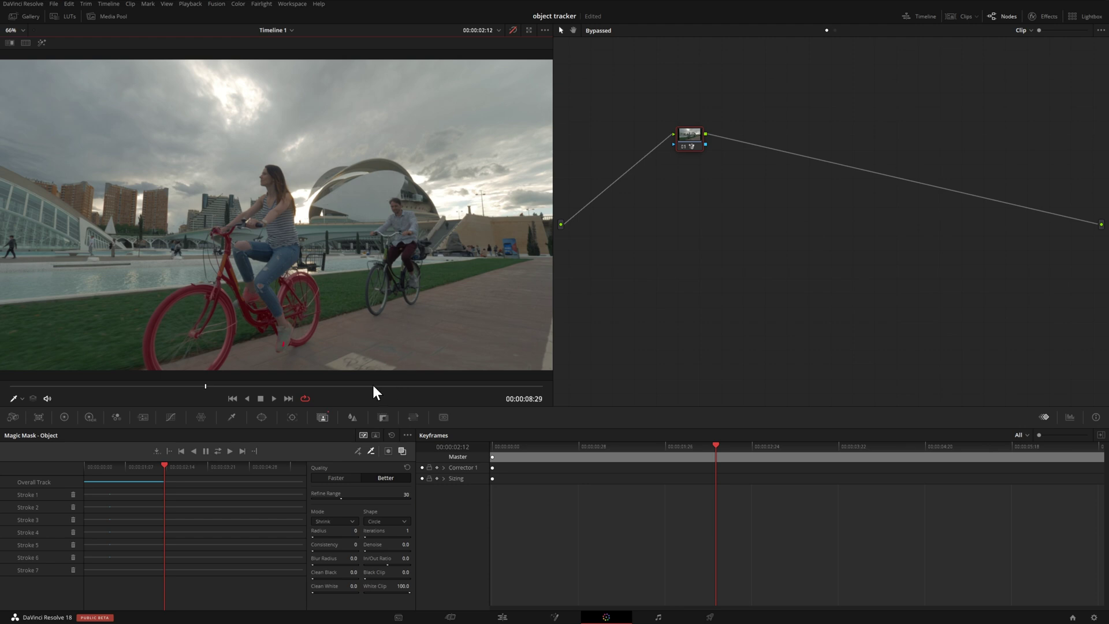
mouse_move(161, 466)
left_mouse_down()
mouse_move(134, 467)
mouse_move(180, 465)
mouse_move(145, 469)
left_mouse_up()
left_click_drag(269, 317, 274, 300)
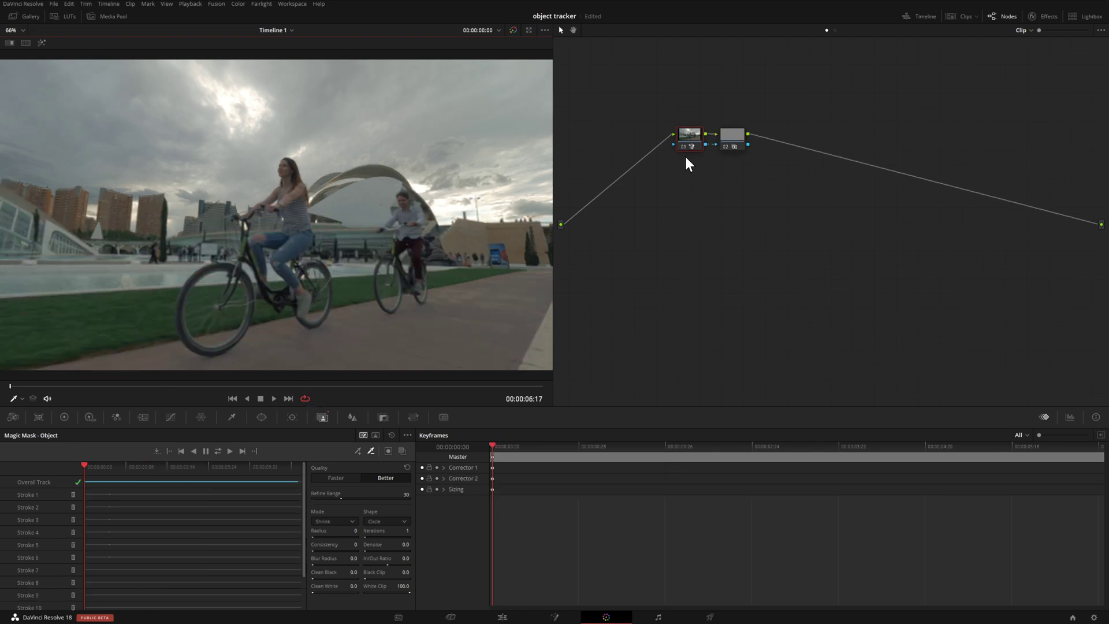
- Select node 02 and examine the bicycle mask across the clip as a black-and-white highlight with the mask overlay hidden
left_click_drag(738, 145, 786, 141)
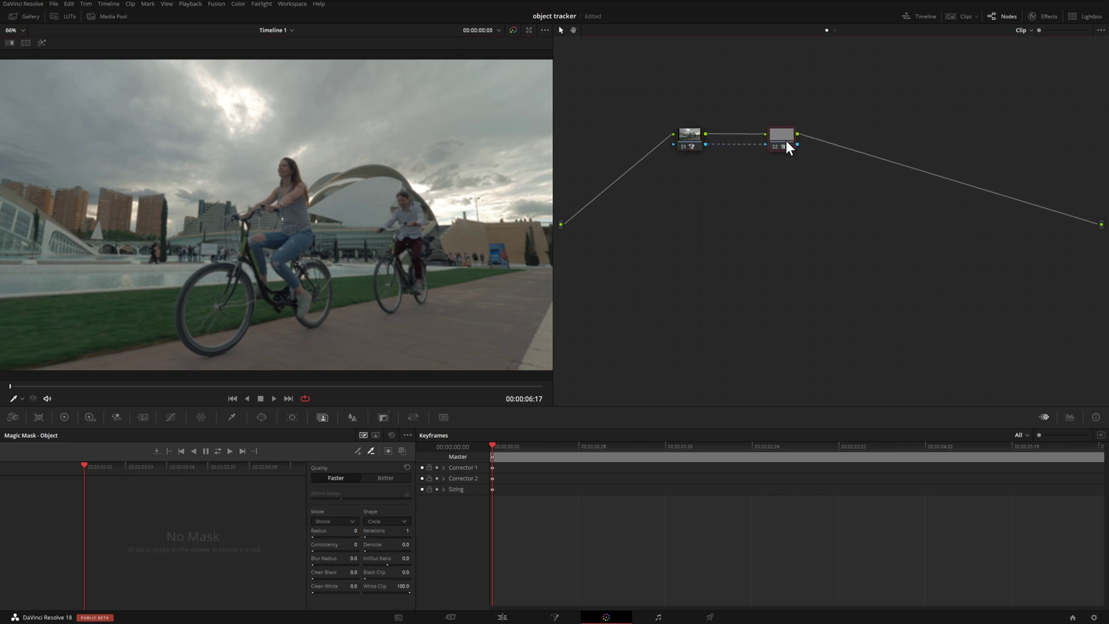
left_click_drag(1048, 32, 1050, 32)
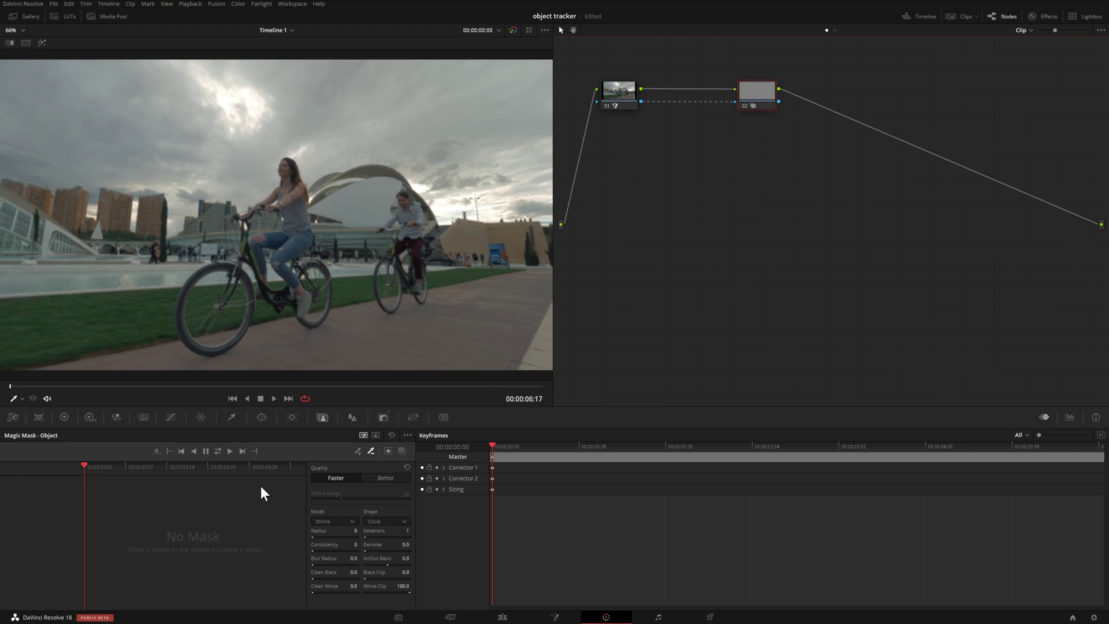
left_click(402, 451)
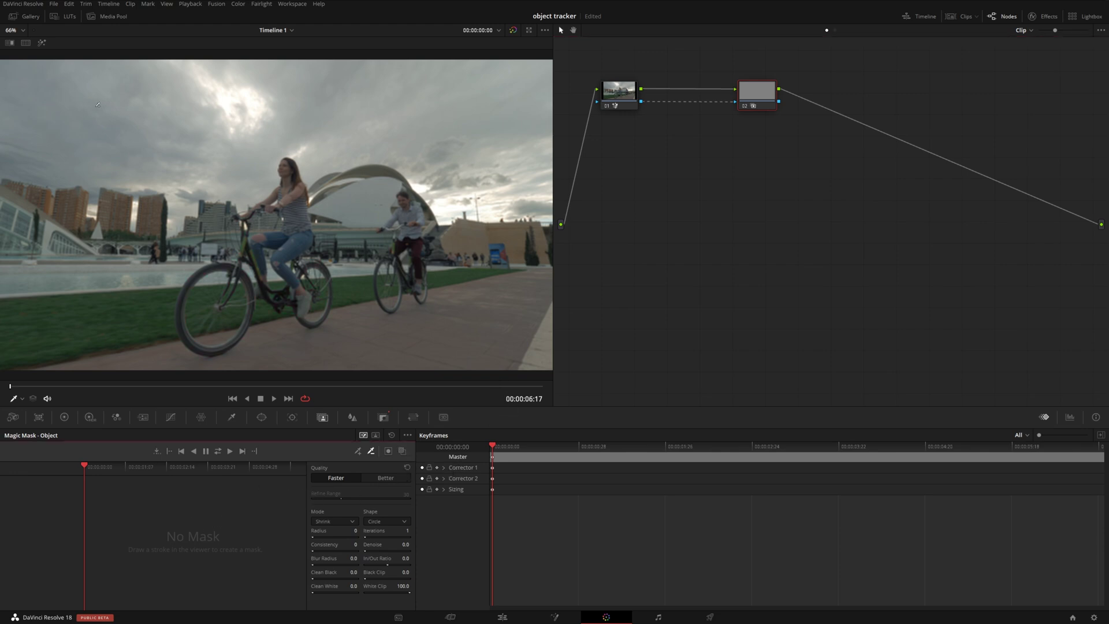
left_click(42, 44)
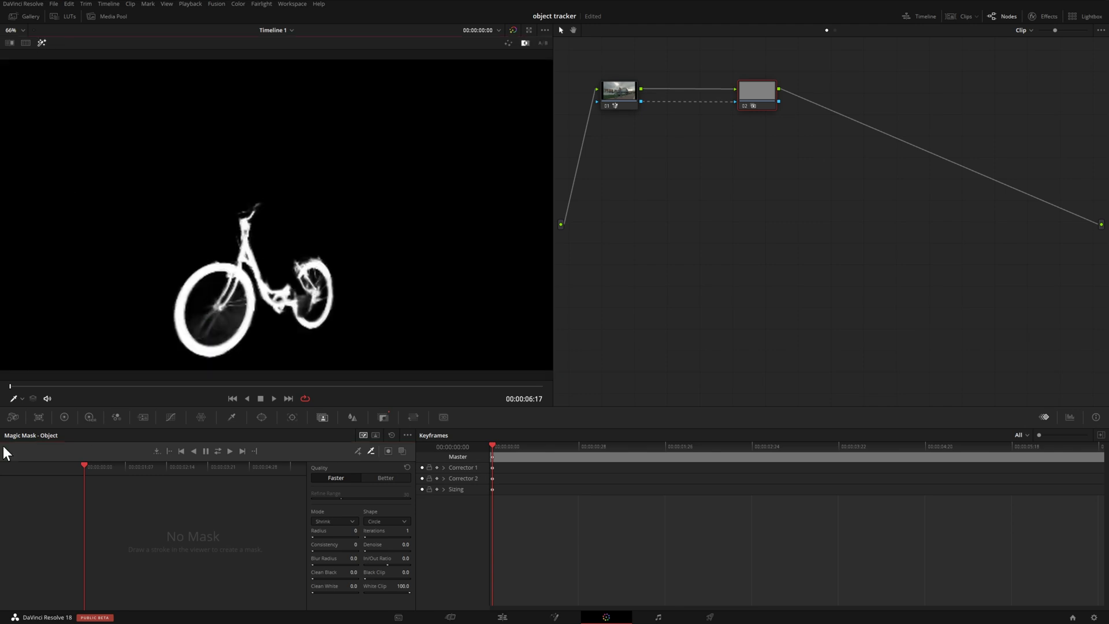
left_click_drag(16, 384, 144, 393)
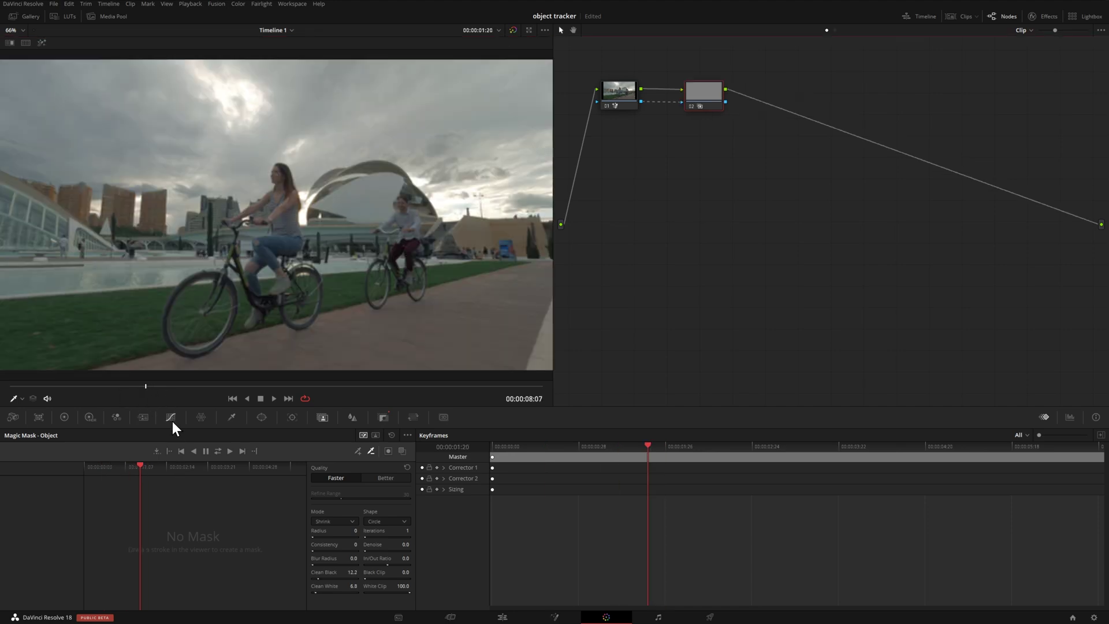
- Brighten node 02 with a midtone point on its custom curve, lower the point to darken it, and toggle the node to compare
left_click(171, 419)
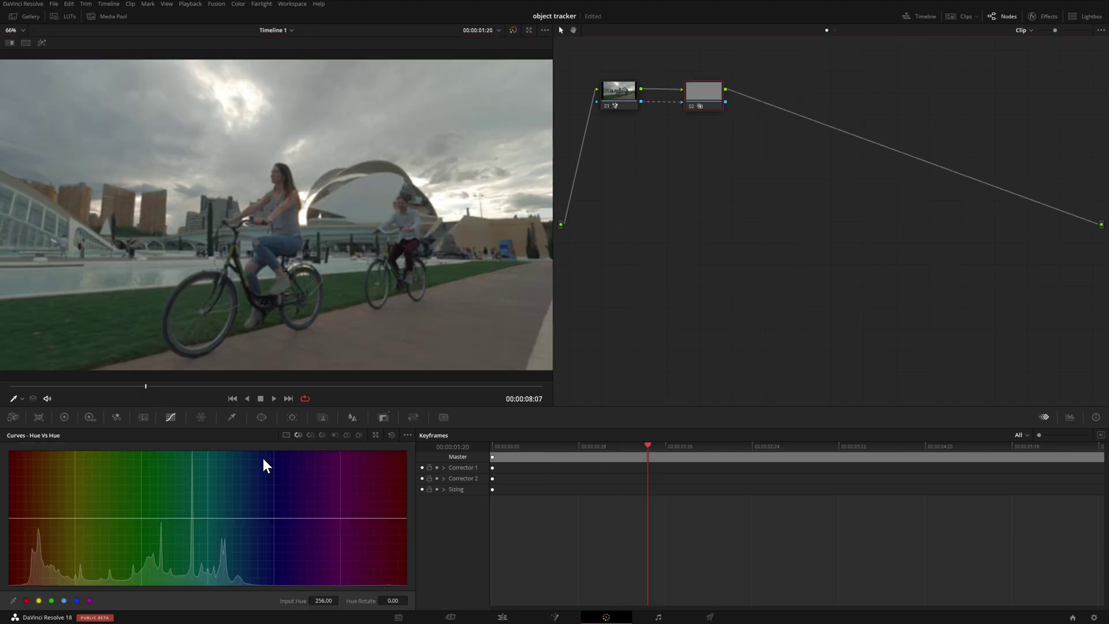
left_click(286, 435)
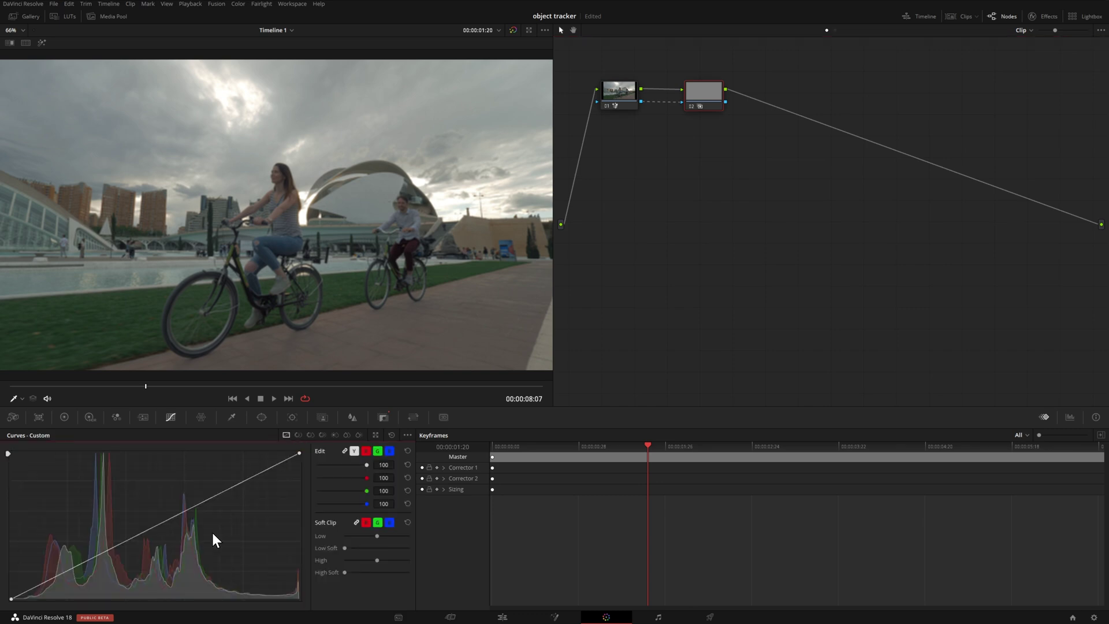
left_click_drag(190, 505, 177, 484)
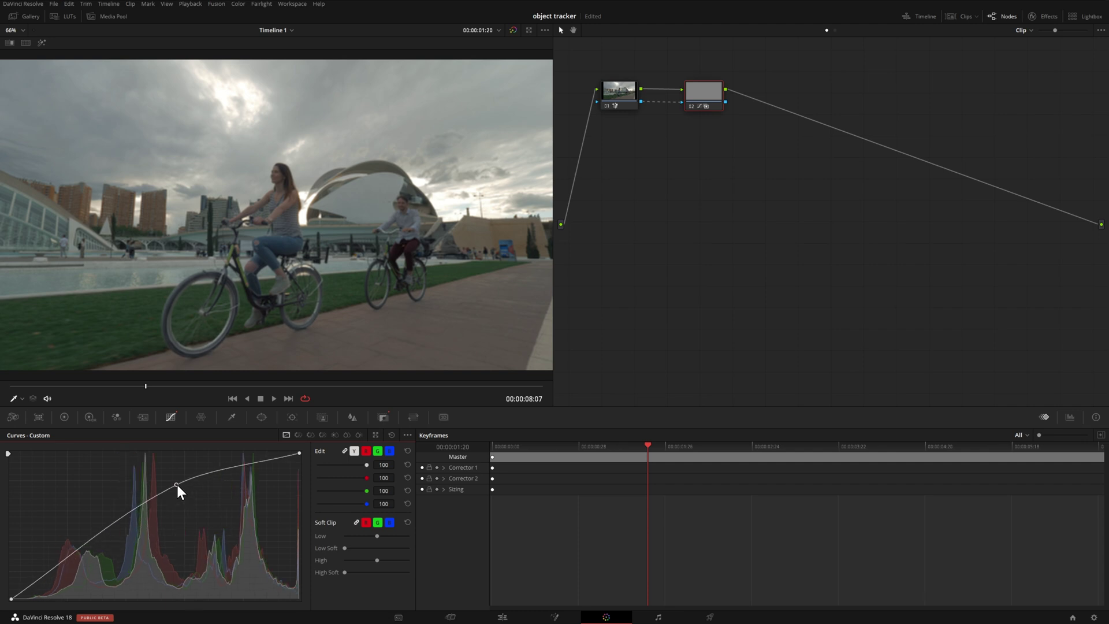
left_click_drag(177, 484, 200, 516)
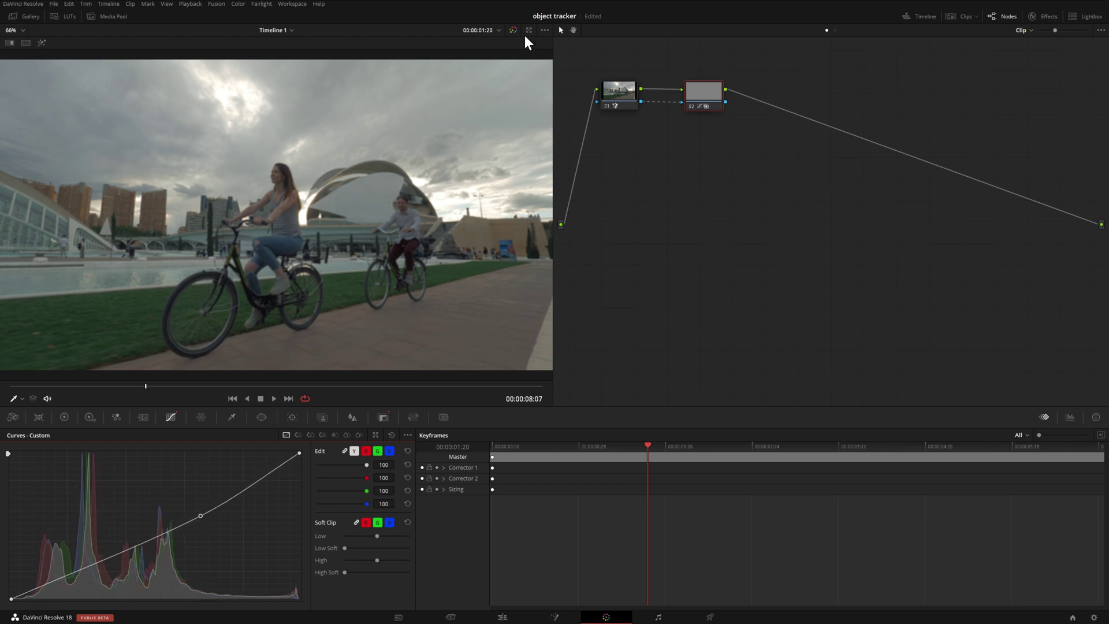
left_click(691, 106)
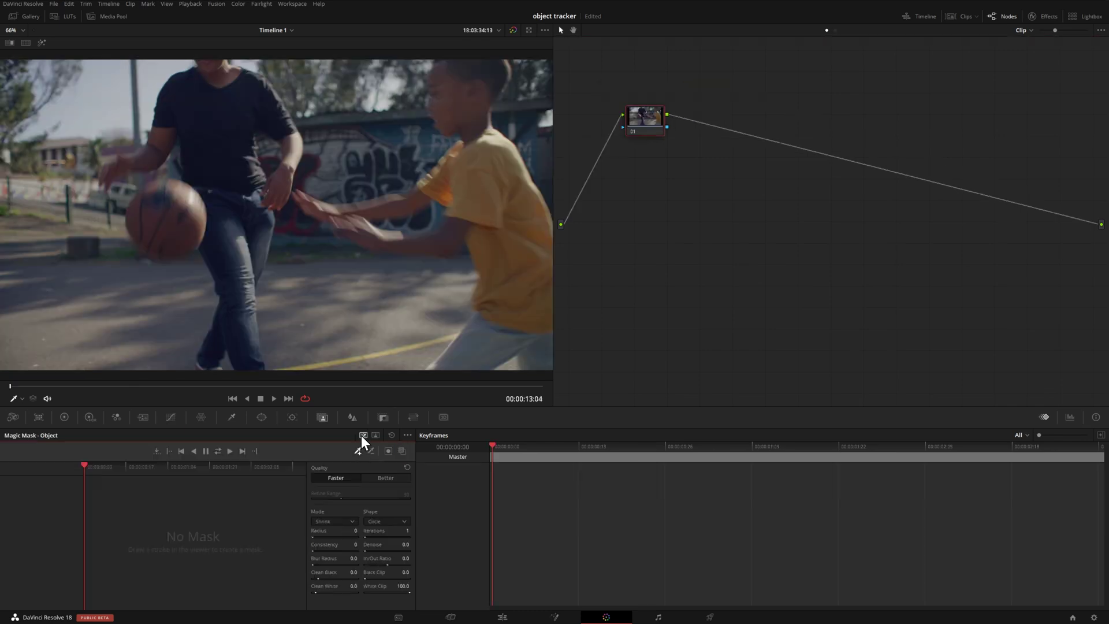
- Mask the basketball with Magic Mask add and subtract strokes that exclude the hand above it, and track the mask at Better quality
mouse_move(137, 213)
left_mouse_down()
mouse_move(154, 234)
mouse_move(180, 230)
left_mouse_up()
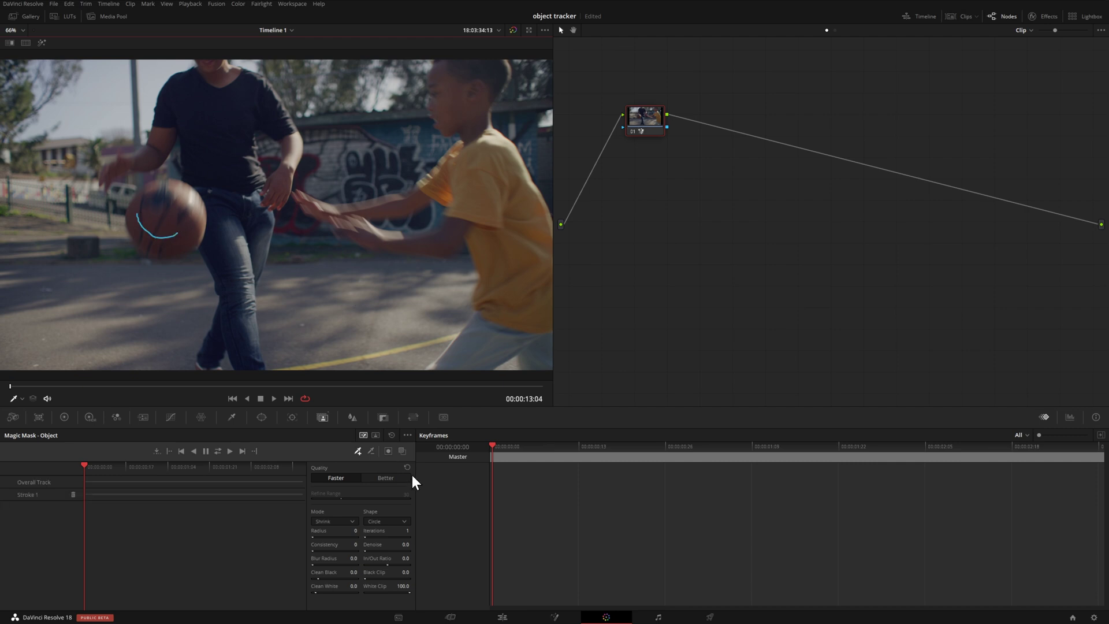
left_click(403, 450)
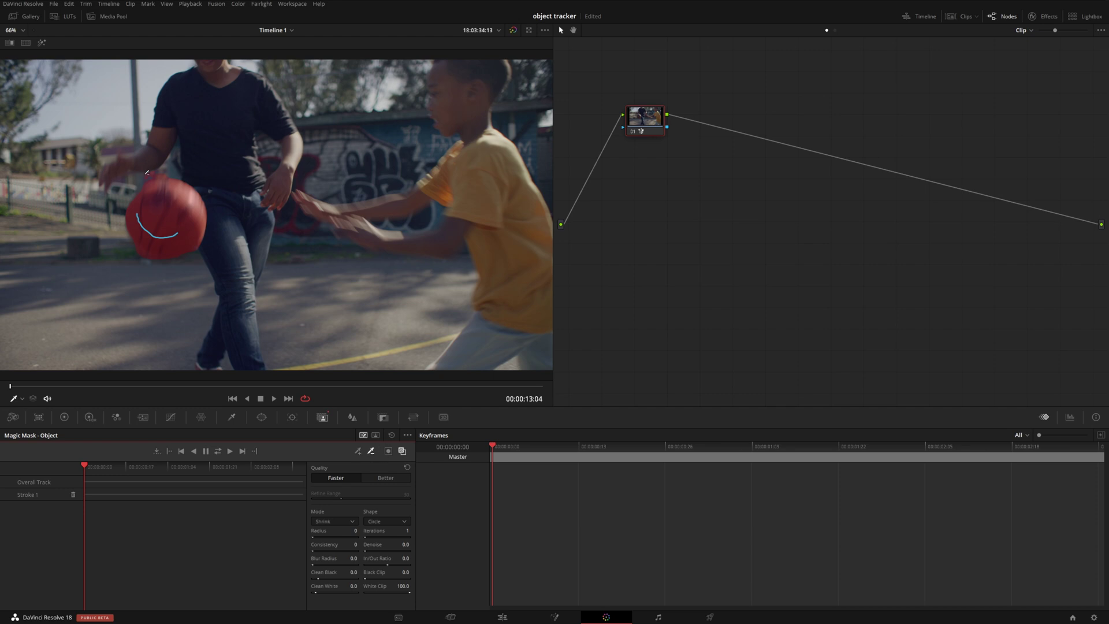
left_click_drag(147, 172, 166, 175)
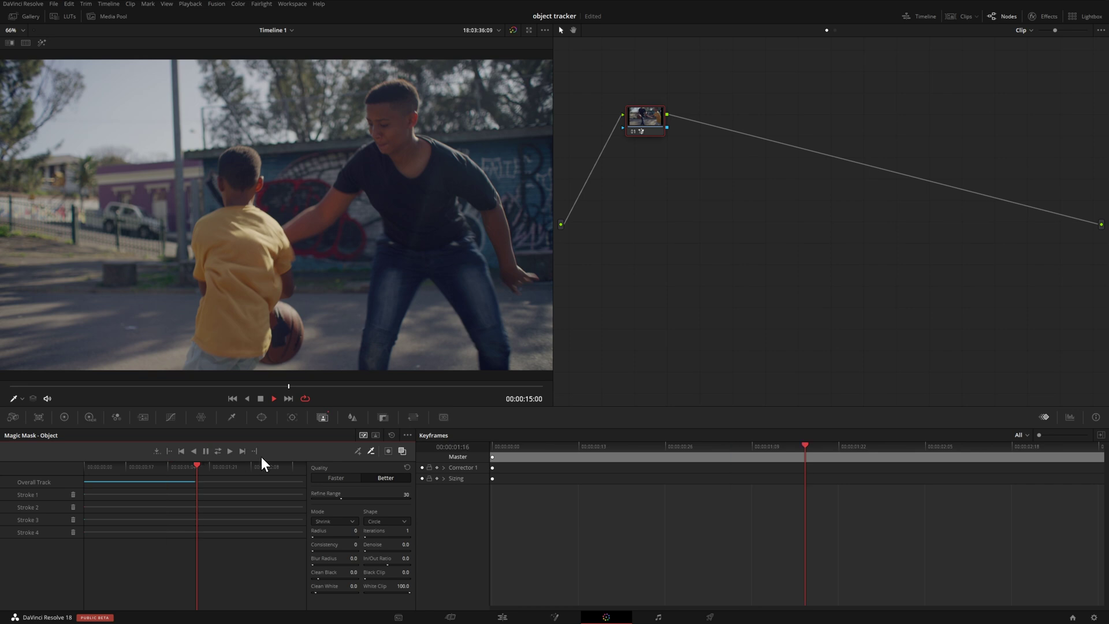
- Add a mask stroke on the basketball behind the boy at 00:00:01:16 and track the mask forward and backward
left_click(358, 451)
mouse_move(278, 318)
left_mouse_down()
mouse_move(294, 329)
mouse_move(282, 357)
left_mouse_up()
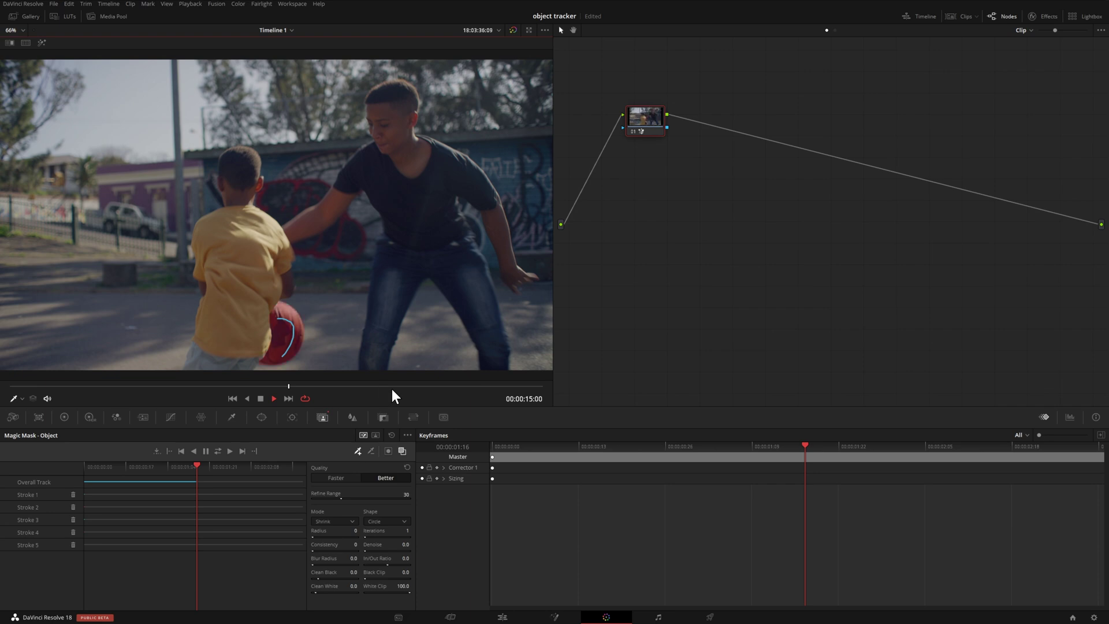
left_click(219, 451)
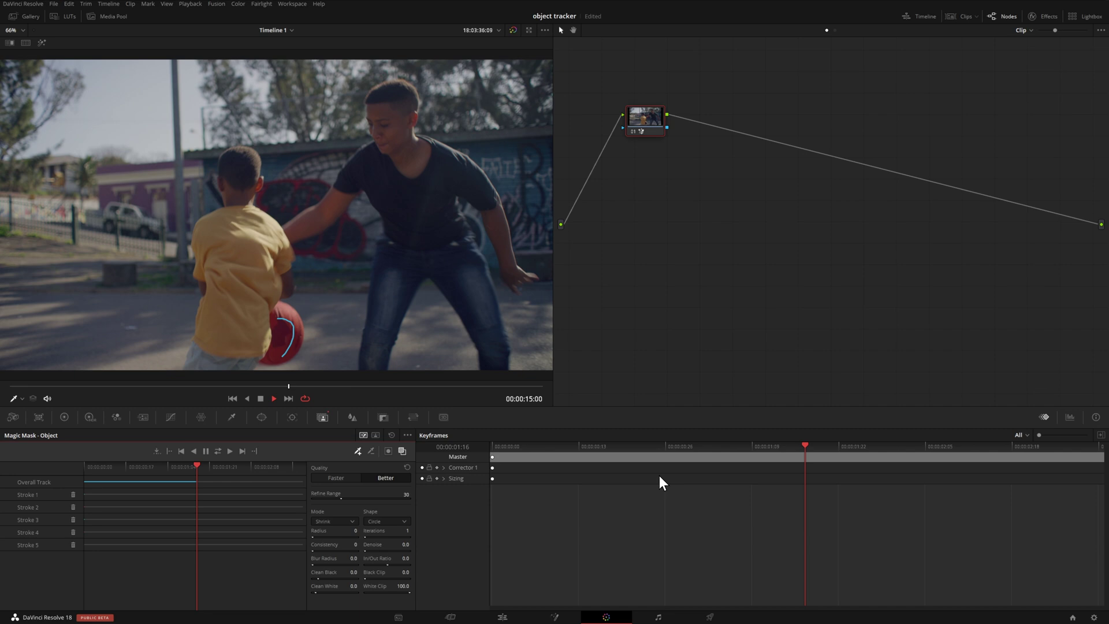